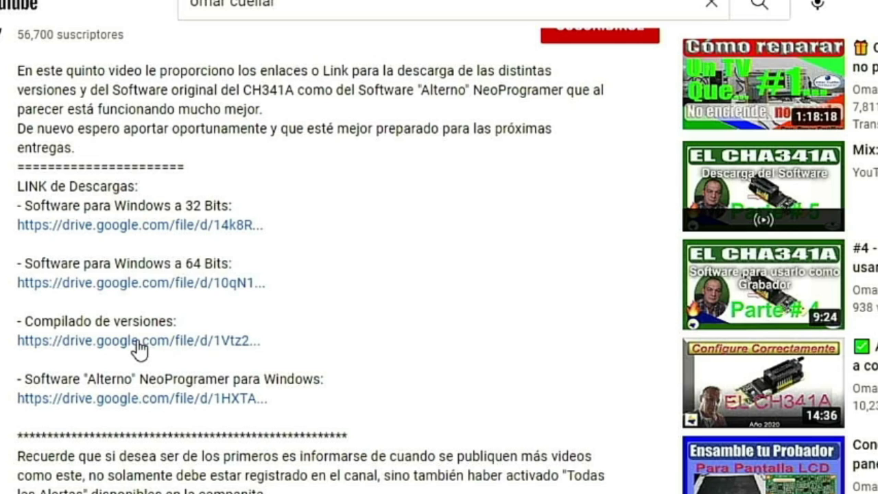
Download CH341A_software collection.zip from the "Compilado de versiones" link, accepting the download without a virus scan.
{"action": "left_click", "coordinate": [137, 341]}
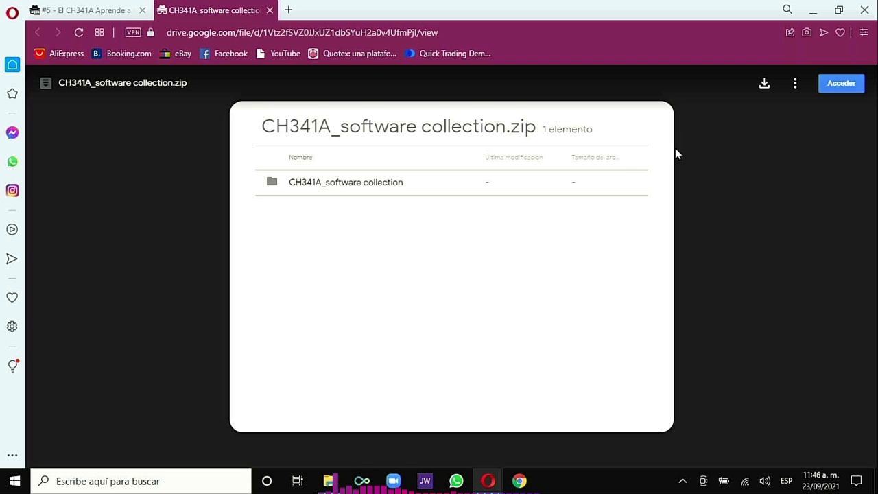
{"action": "left_click", "coordinate": [765, 85]}
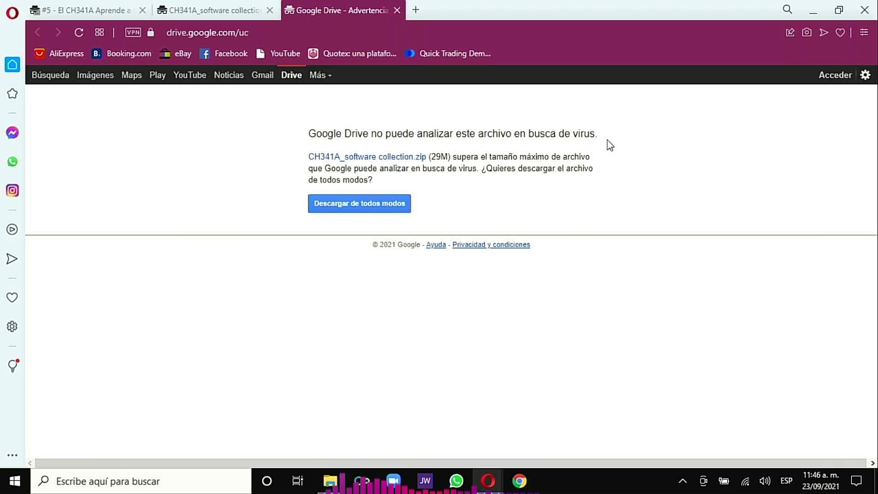
{"action": "left_click", "coordinate": [362, 208]}
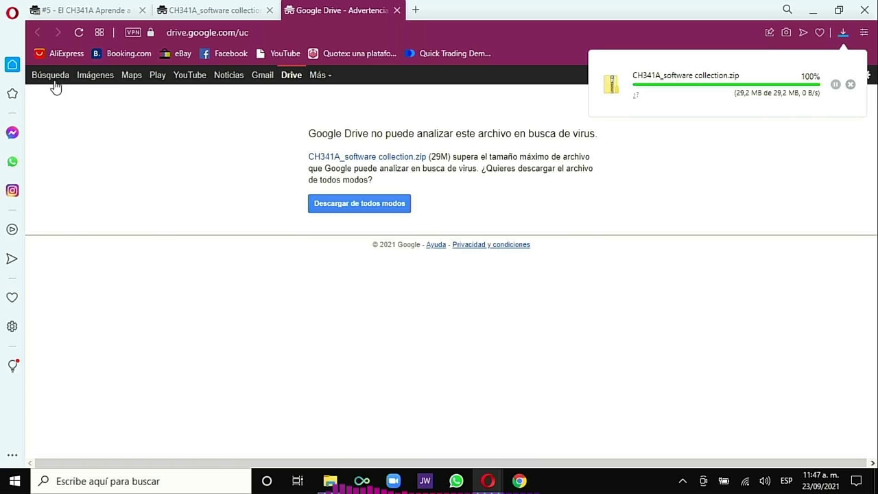
{"action": "left_click", "coordinate": [11, 17]}
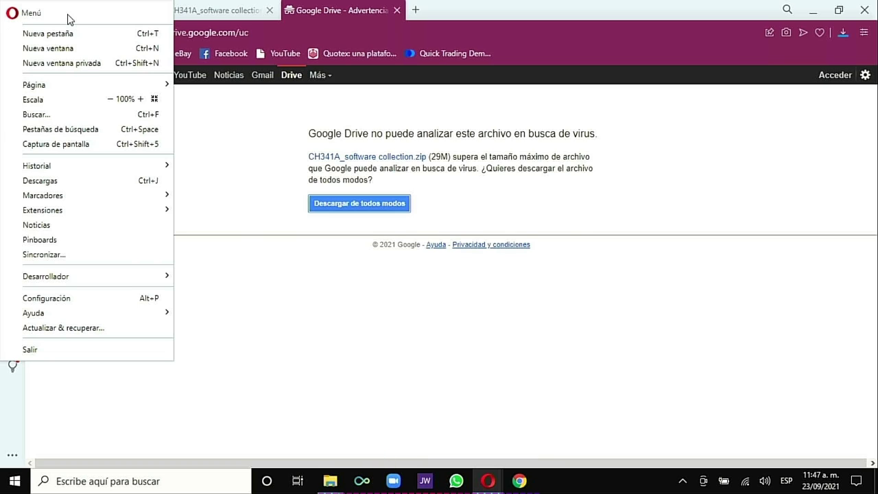
{"action": "left_click", "coordinate": [684, 167]}
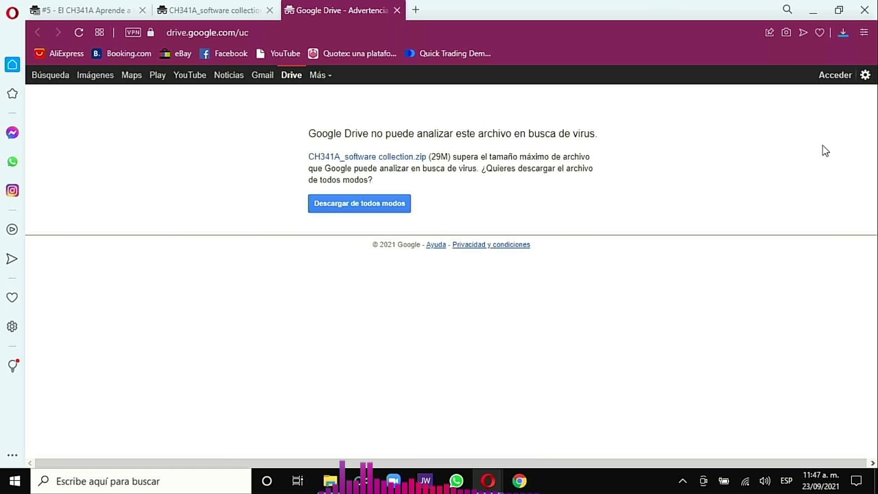
Show the downloaded CH341A_software collection.zip in the Descargas folder and move it into the Software CH341A folder.
{"action": "left_click", "coordinate": [845, 34]}
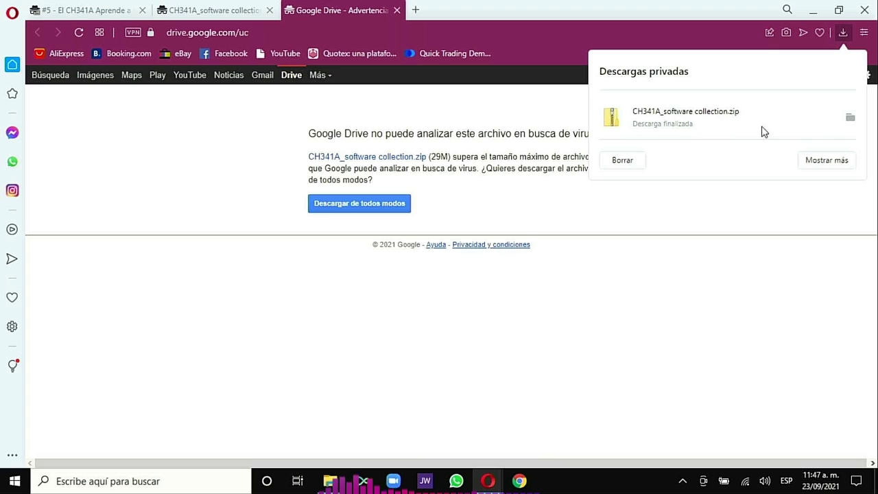
{"action": "left_click", "coordinate": [850, 120]}
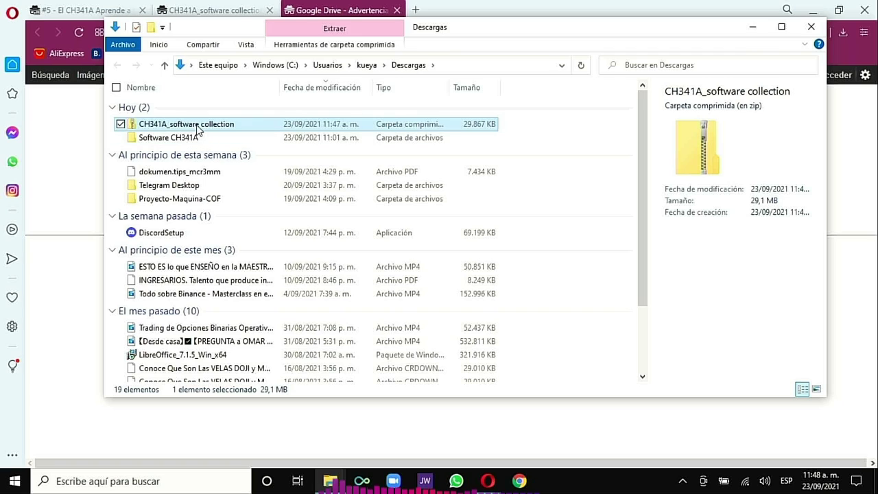
{"action": "left_click_drag", "start_coordinate": [197, 130], "coordinate": [195, 143]}
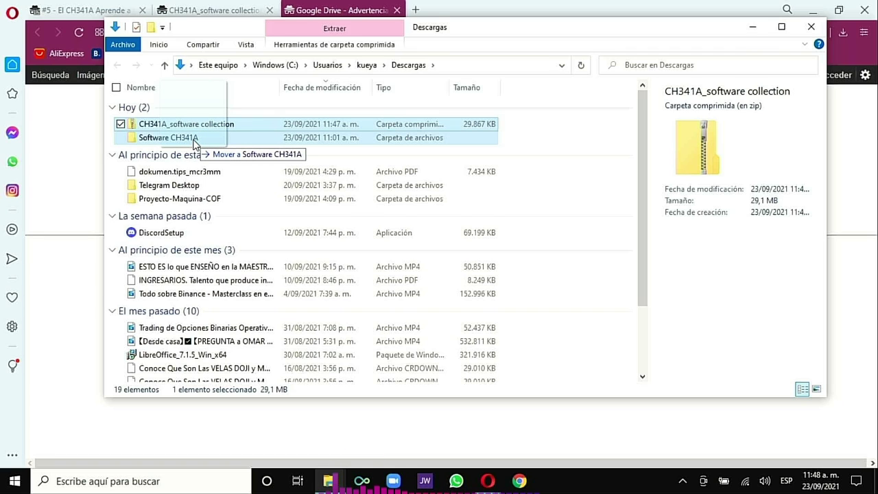
{"action": "left_click_drag", "start_coordinate": [194, 143], "coordinate": [194, 143]}
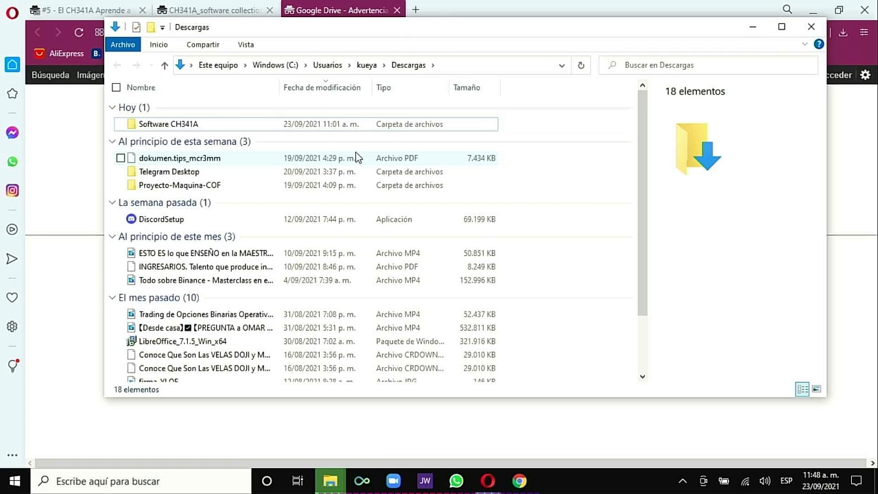
Extract the CH341A_software collection archive inside the Software CH341A folder, keeping the default destination.
{"action": "double_click", "coordinate": [177, 125]}
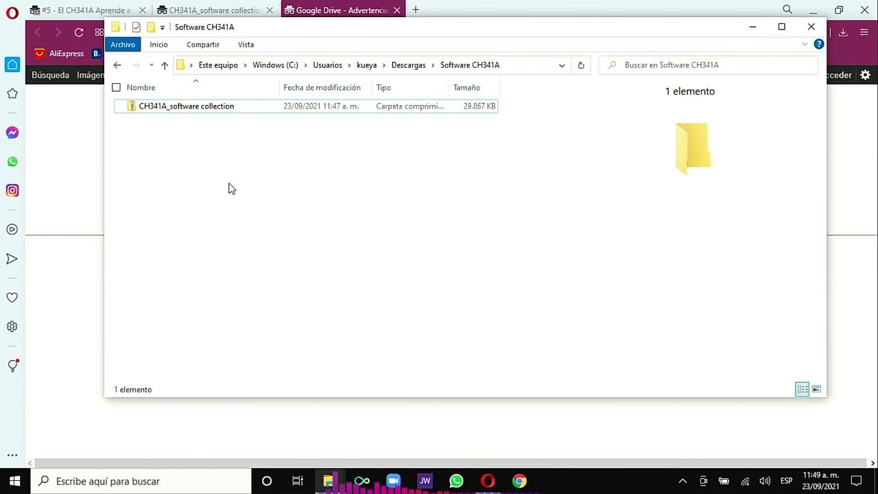
{"action": "left_click", "coordinate": [251, 113]}
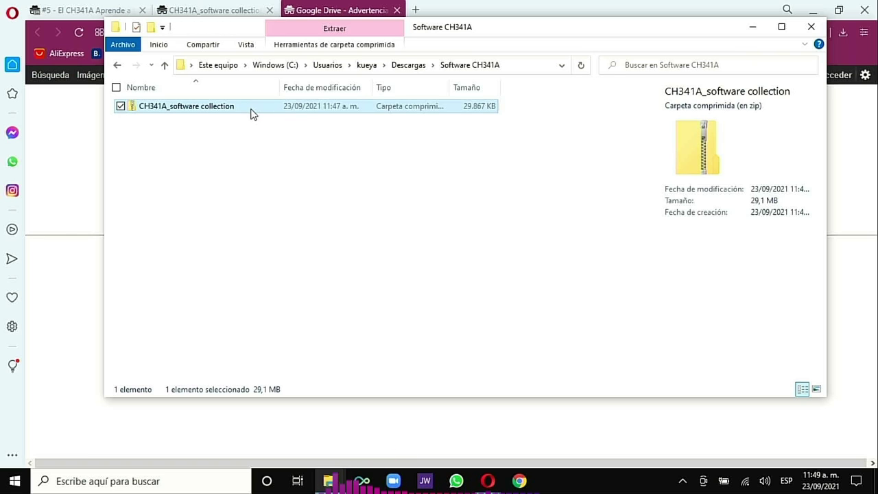
{"action": "right_click", "coordinate": [252, 114]}
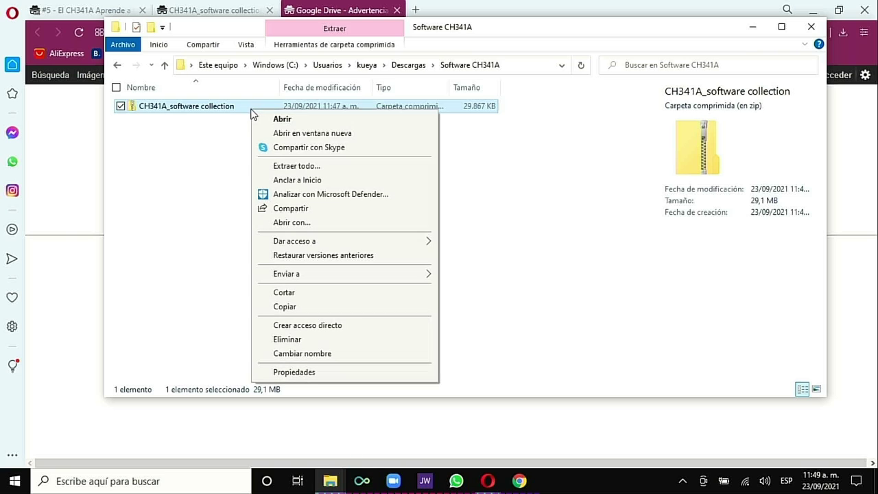
{"action": "left_click", "coordinate": [345, 171]}
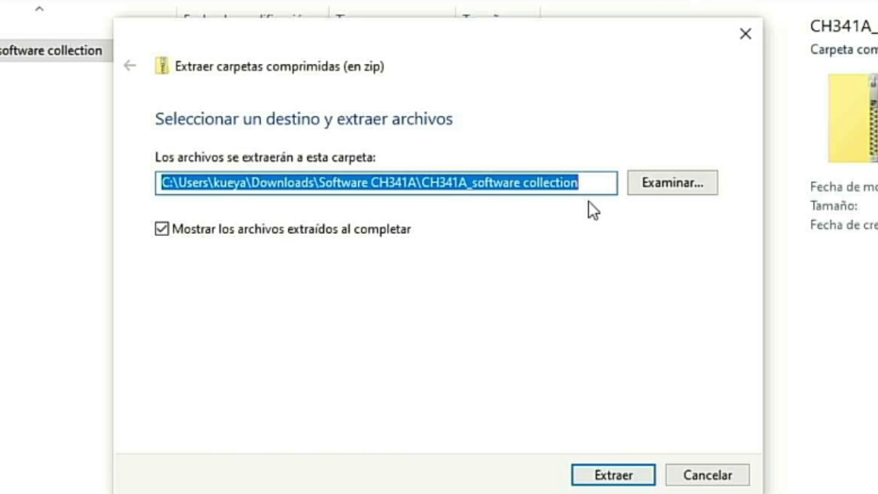
{"action": "left_click", "coordinate": [671, 183]}
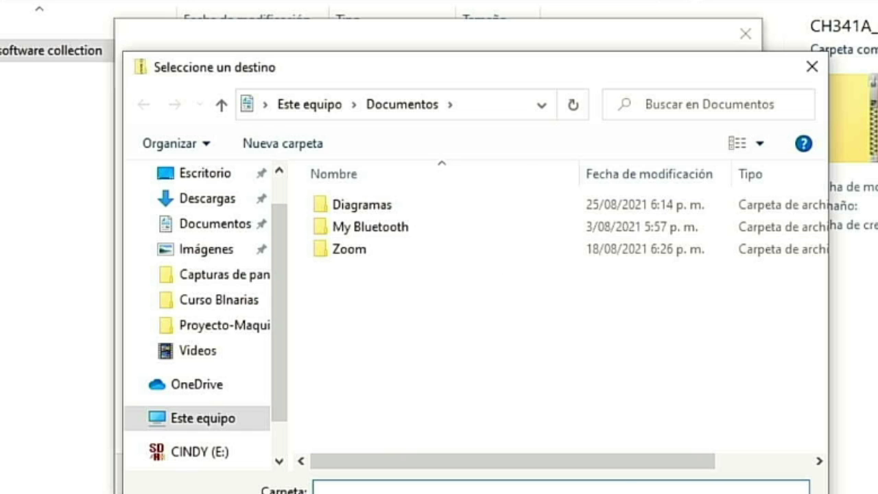
{"action": "key", "text": "Escape"}
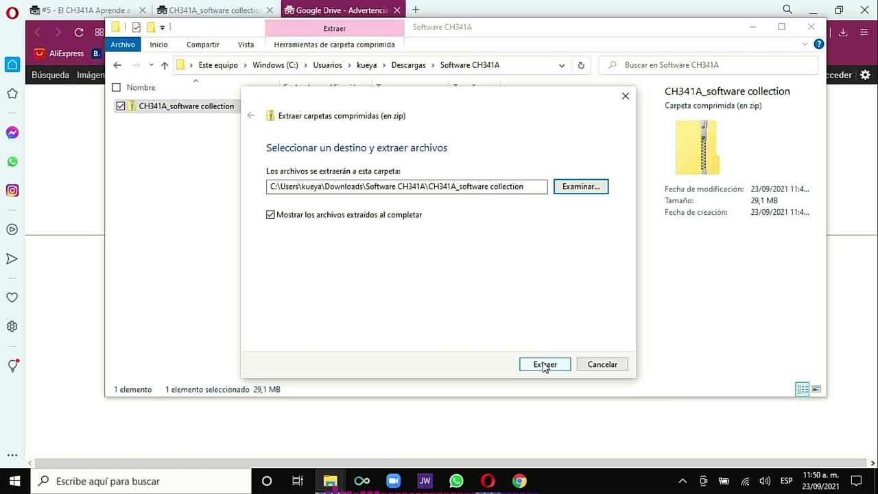
{"action": "left_click", "coordinate": [543, 364]}
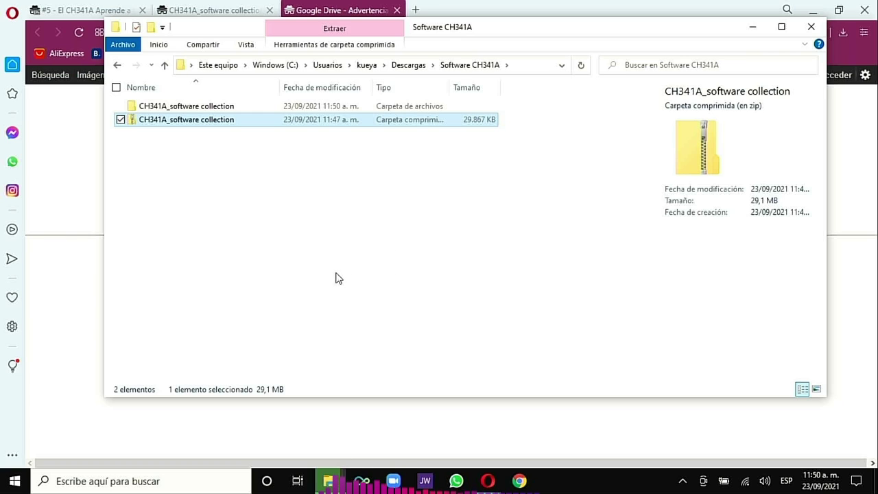
Open the extracted CH341A_software collection folders down to the Neoprogrammer folder inside NeoProgrammer_2.1.0.19, with the window maximized.
{"action": "left_click", "coordinate": [222, 111]}
{"action": "double_click", "coordinate": [222, 109]}
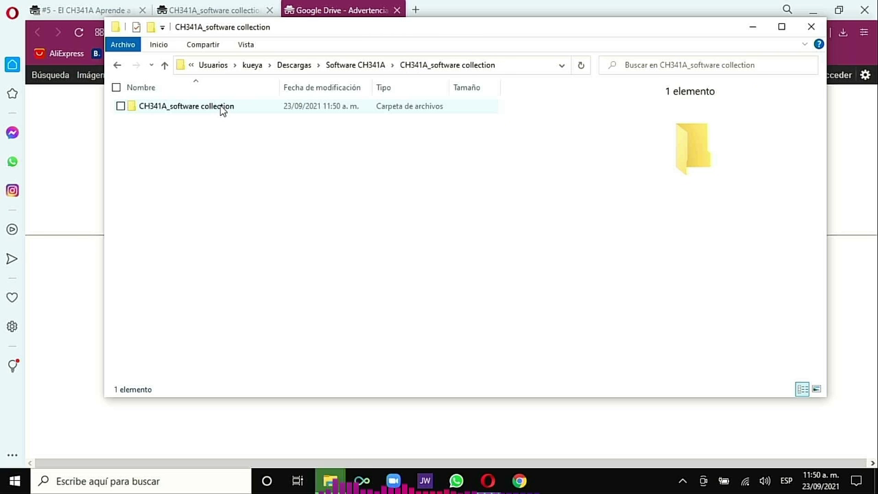
{"action": "double_click", "coordinate": [222, 108]}
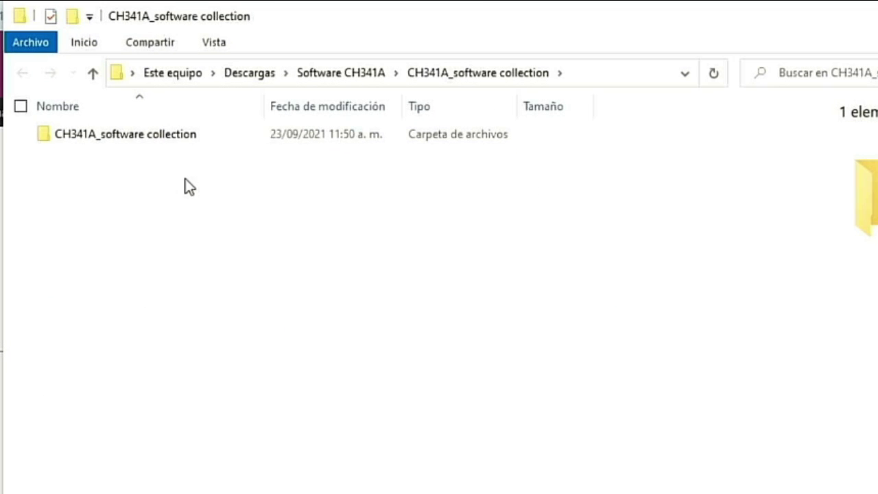
{"action": "double_click", "coordinate": [157, 136]}
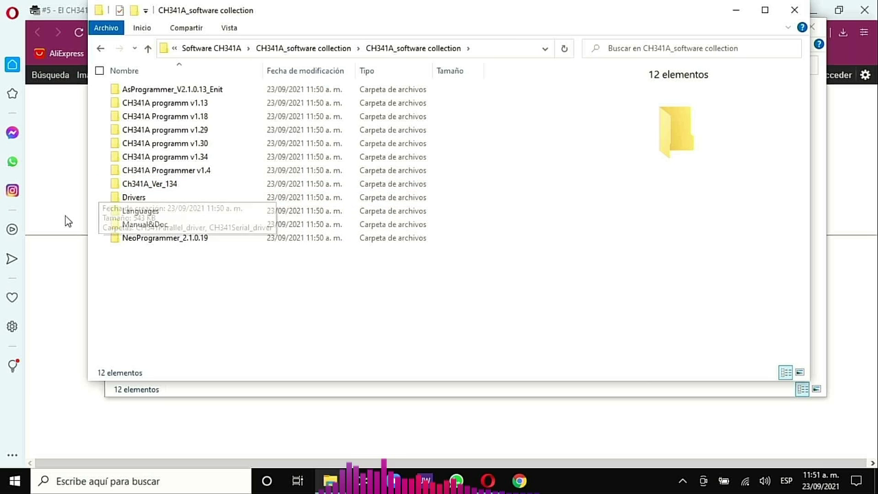
{"action": "left_click", "coordinate": [766, 11]}
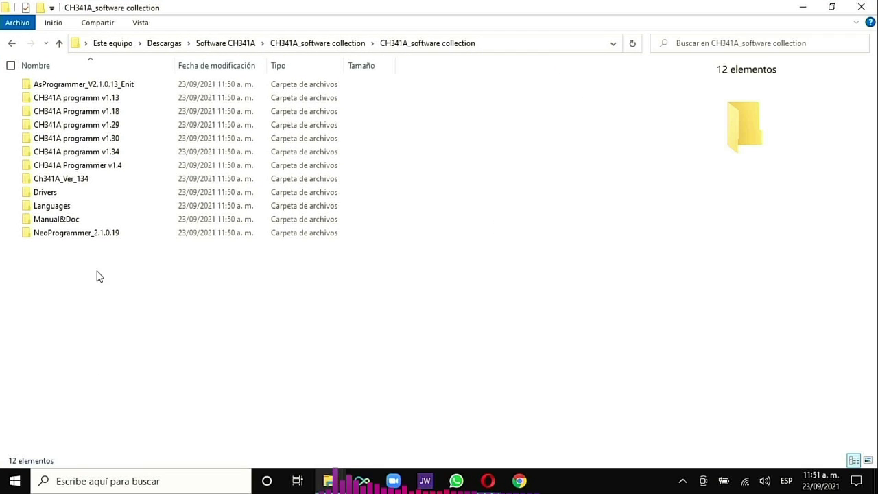
{"action": "double_click", "coordinate": [113, 235]}
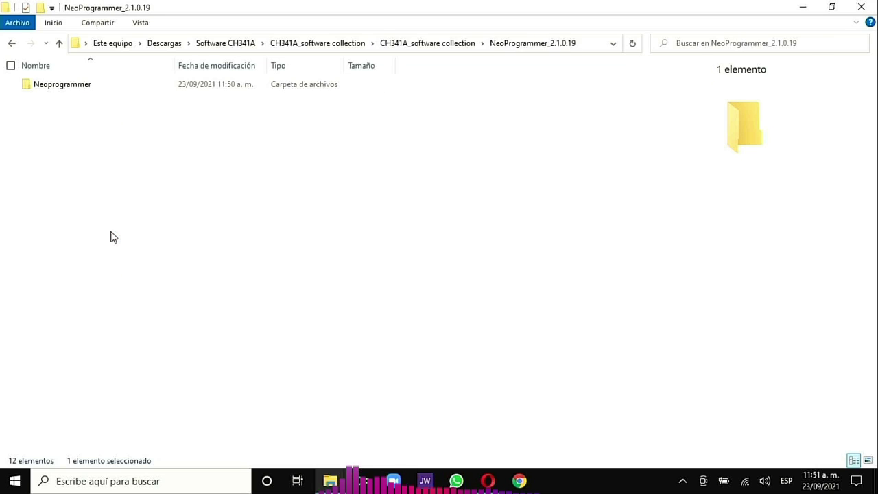
{"action": "double_click", "coordinate": [81, 88]}
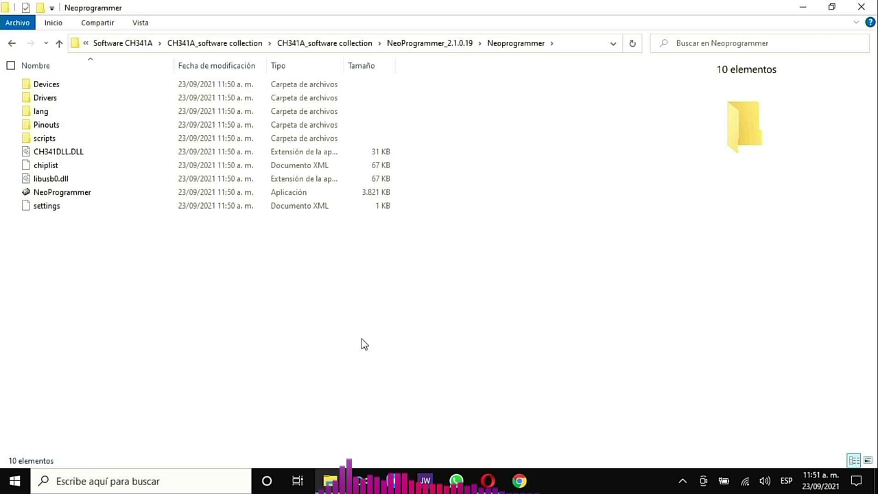
Create a desktop shortcut to the NeoProgrammer application, with the folder window restored to a smaller size.
{"action": "left_click", "coordinate": [126, 194]}
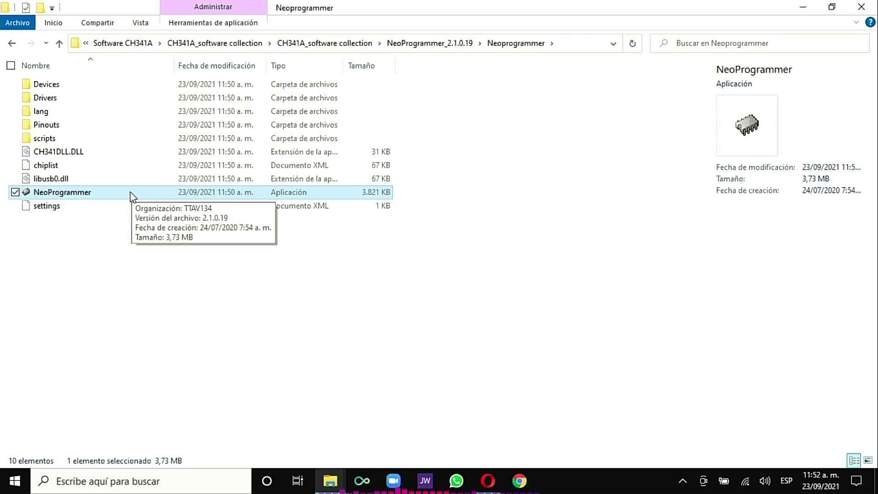
{"action": "right_click", "coordinate": [133, 196]}
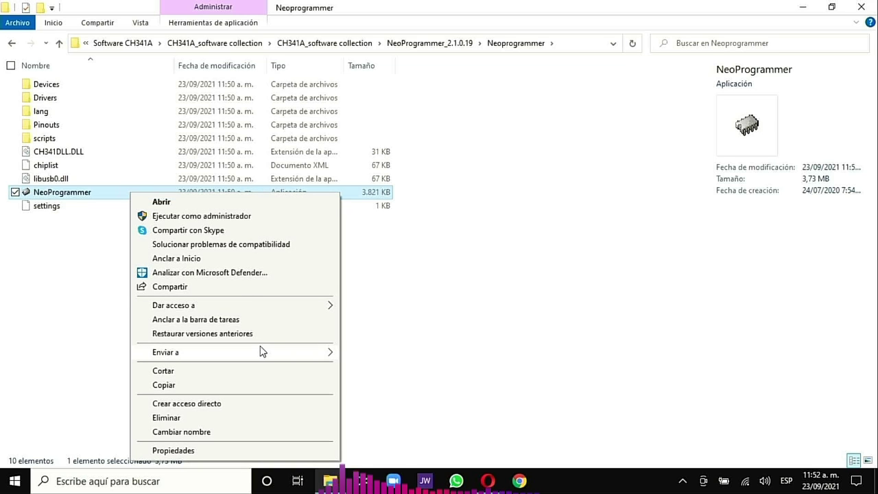
{"action": "mouse_move", "coordinate": [262, 354]}
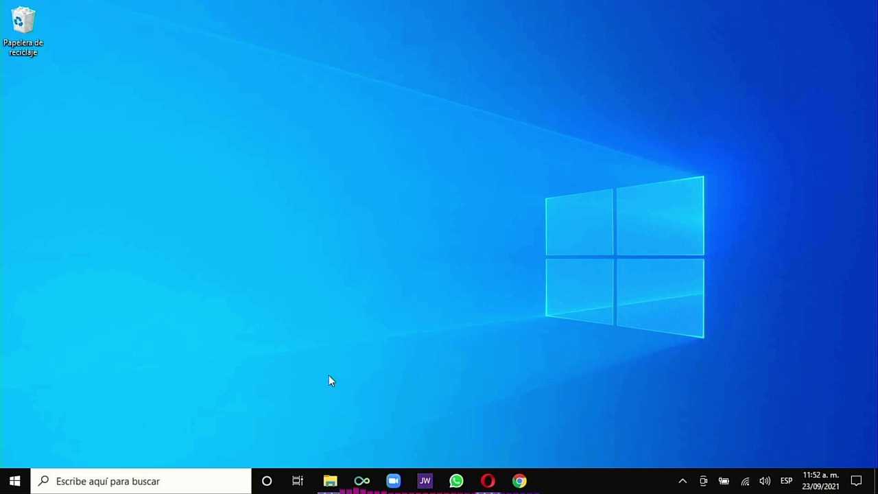
{"action": "mouse_move", "coordinate": [330, 480]}
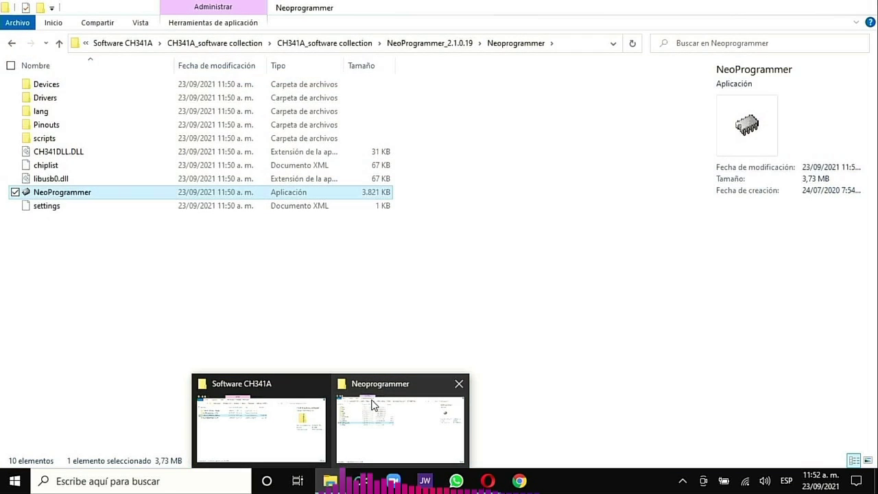
{"action": "left_click", "coordinate": [371, 406]}
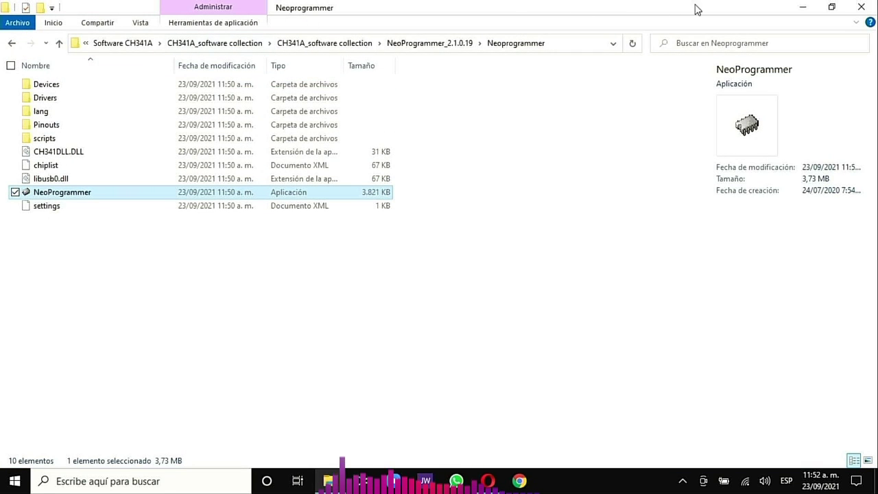
{"action": "left_click", "coordinate": [831, 6]}
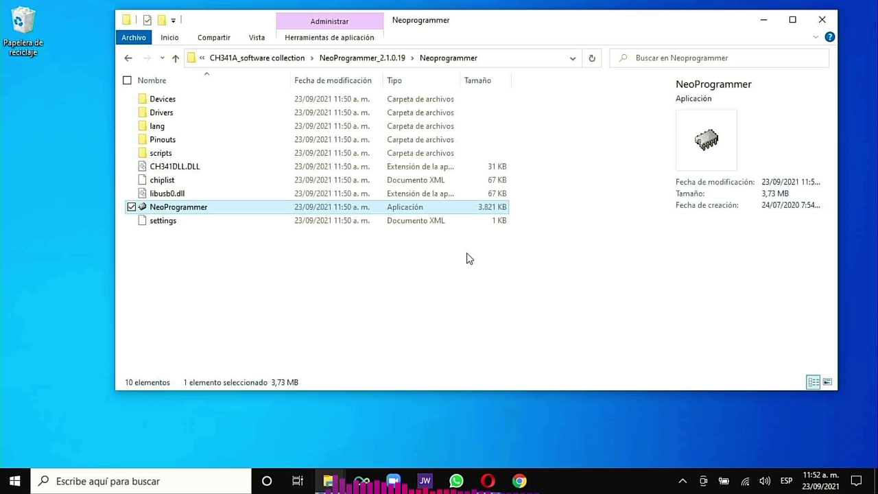
{"action": "right_click", "coordinate": [472, 210]}
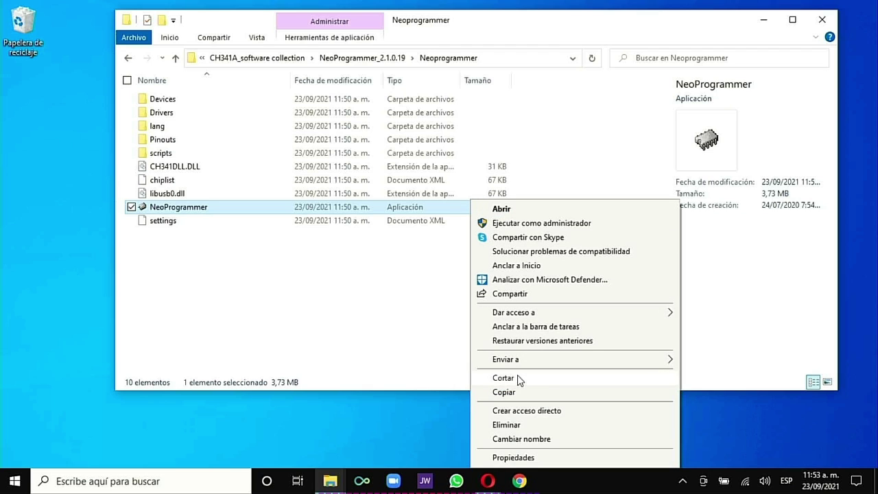
{"action": "mouse_move", "coordinate": [524, 360]}
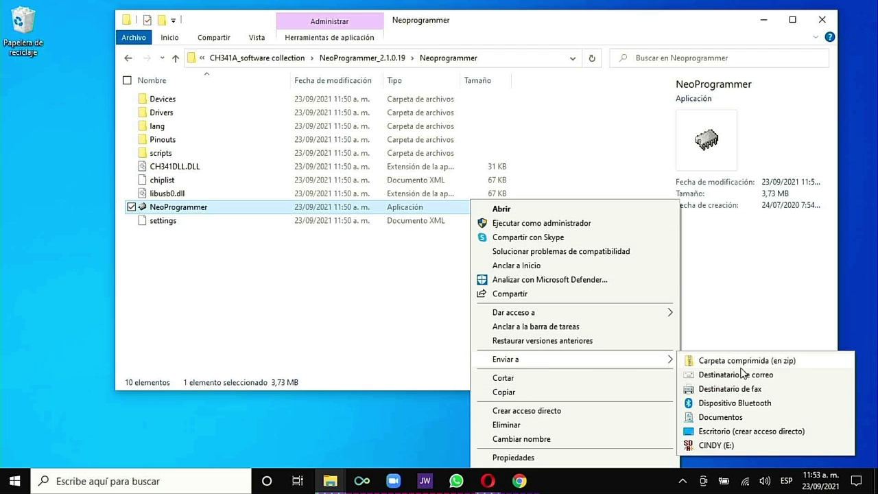
{"action": "left_click", "coordinate": [727, 432]}
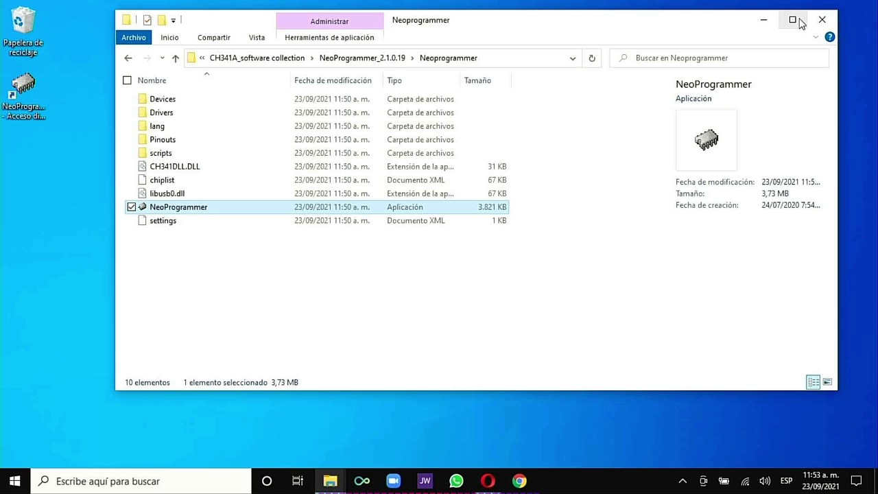
Close the open folder windows and launch NeoProgrammer from its desktop shortcut.
{"action": "left_click", "coordinate": [821, 19]}
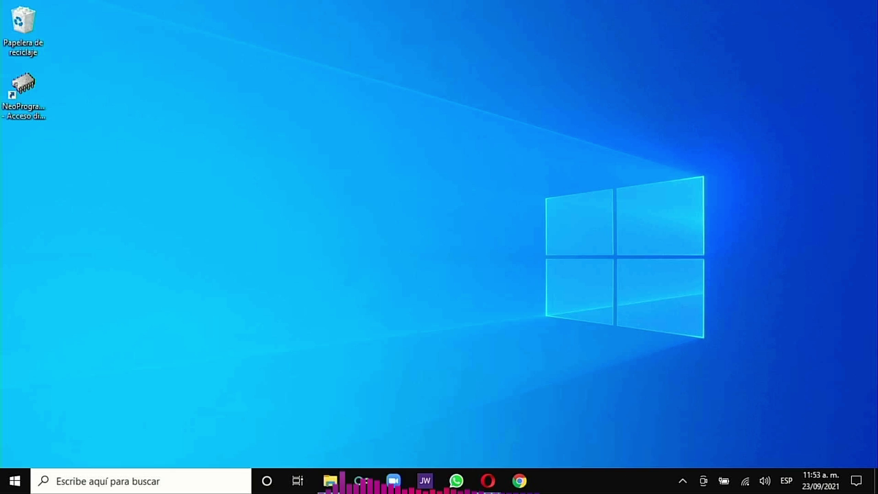
{"action": "right_click", "coordinate": [330, 481]}
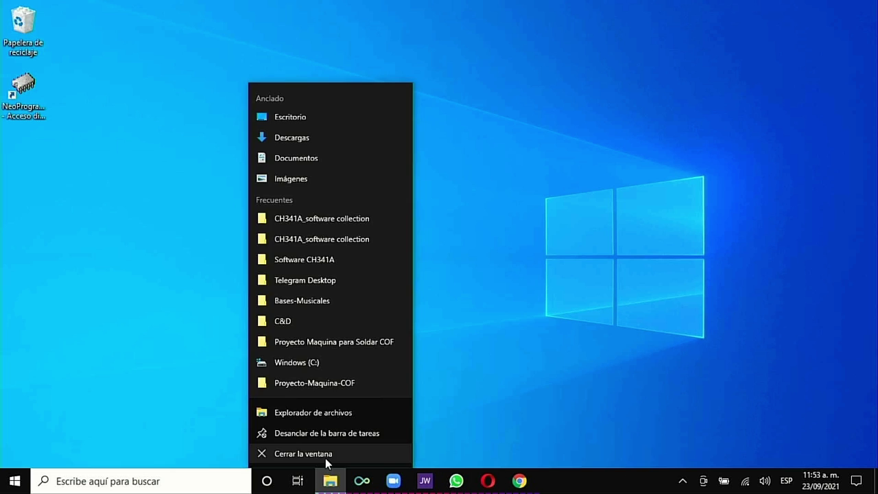
{"action": "left_click", "coordinate": [325, 457]}
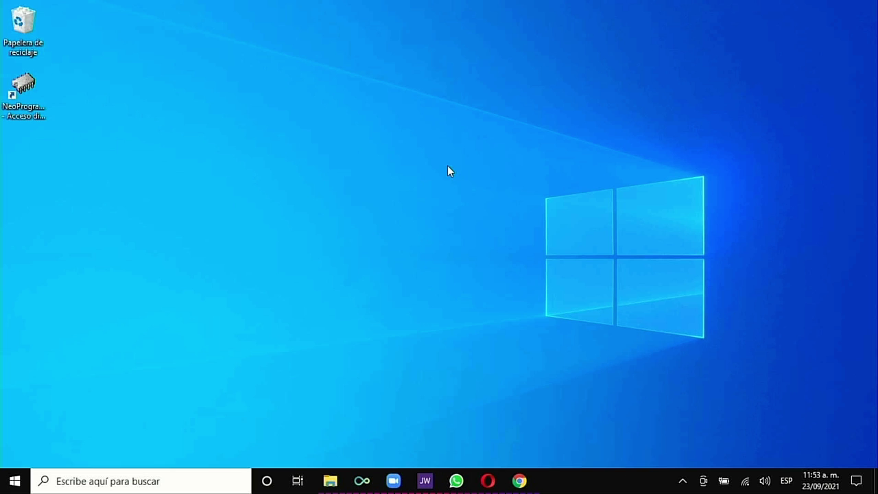
{"action": "left_click", "coordinate": [39, 89]}
{"action": "double_click", "coordinate": [40, 88]}
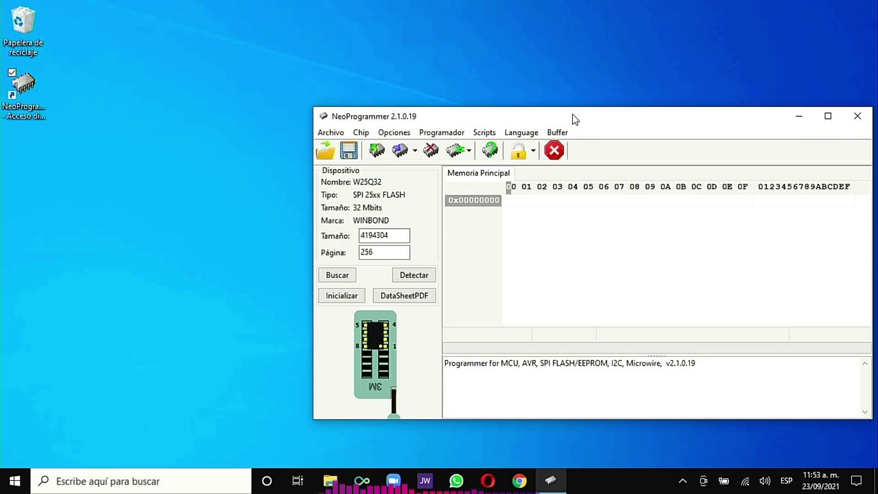
Reposition the NeoProgrammer window, detect the connected chip, and move the chip search dialog over the main window, below the toolbar.
{"action": "left_click_drag", "start_coordinate": [686, 124], "coordinate": [556, 66]}
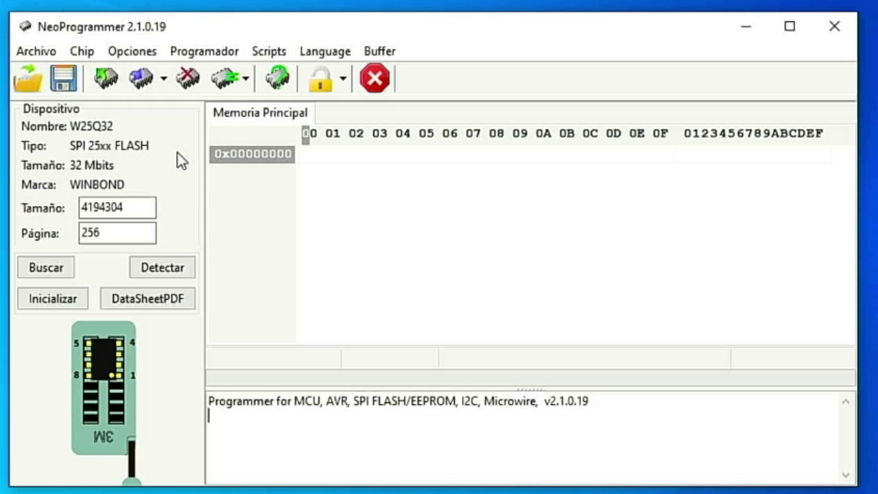
{"action": "left_click", "coordinate": [167, 274]}
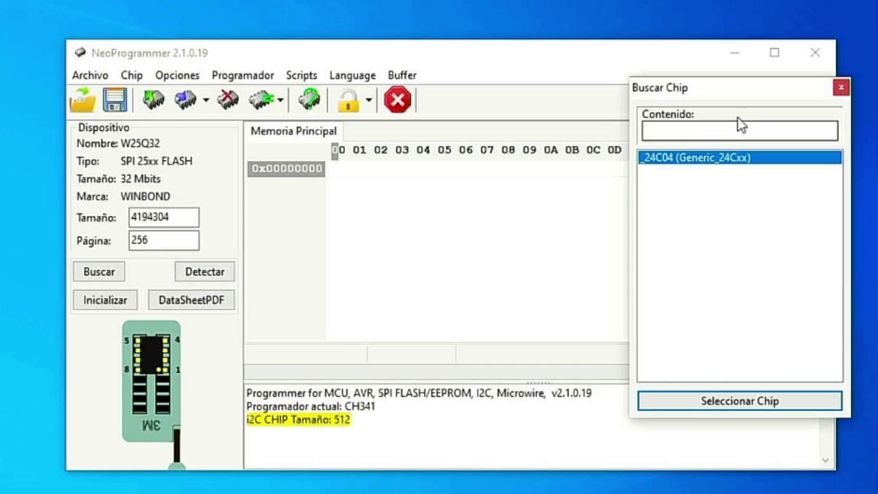
{"action": "left_click_drag", "start_coordinate": [765, 98], "coordinate": [544, 127]}
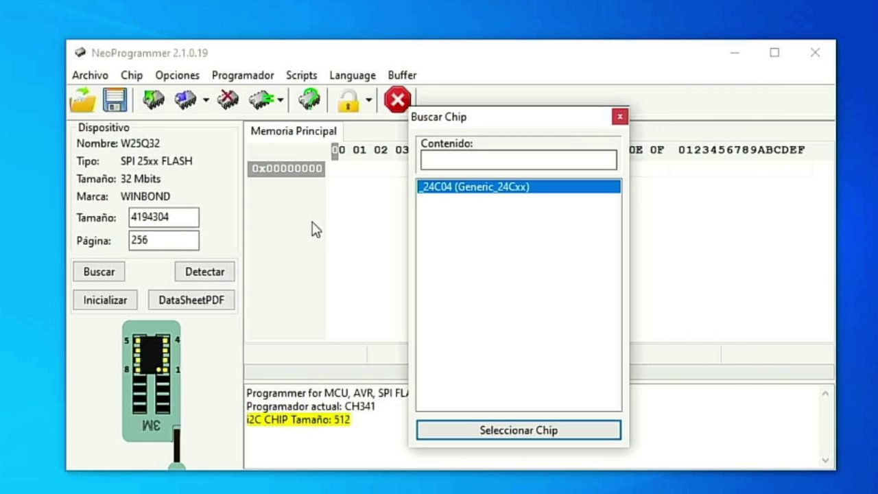
{"action": "left_click_drag", "start_coordinate": [545, 133], "coordinate": [544, 176]}
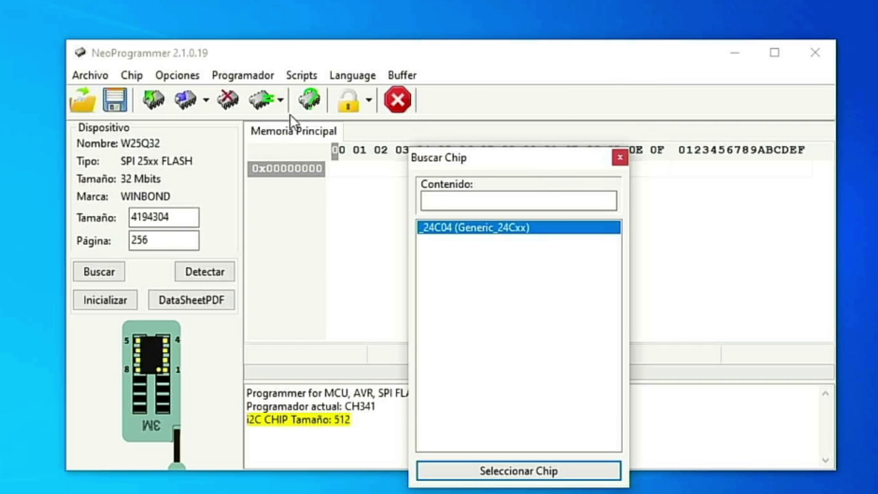
{"action": "left_click", "coordinate": [339, 75]}
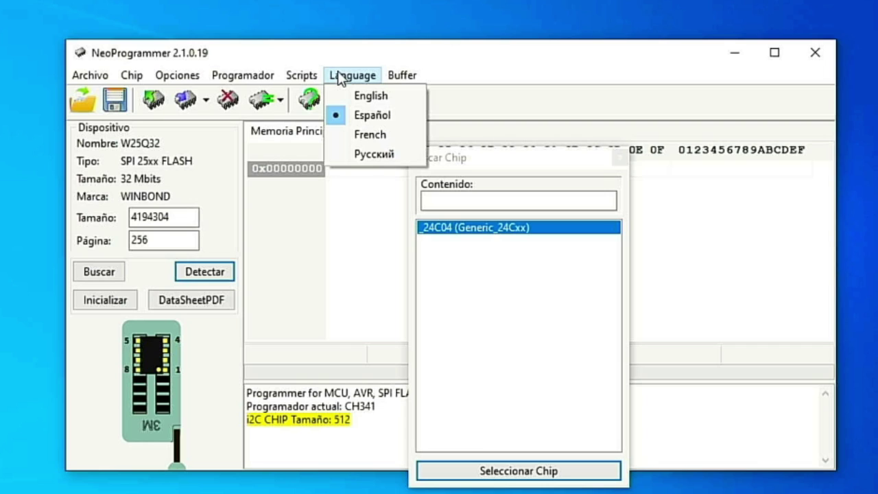
{"action": "mouse_move", "coordinate": [240, 76]}
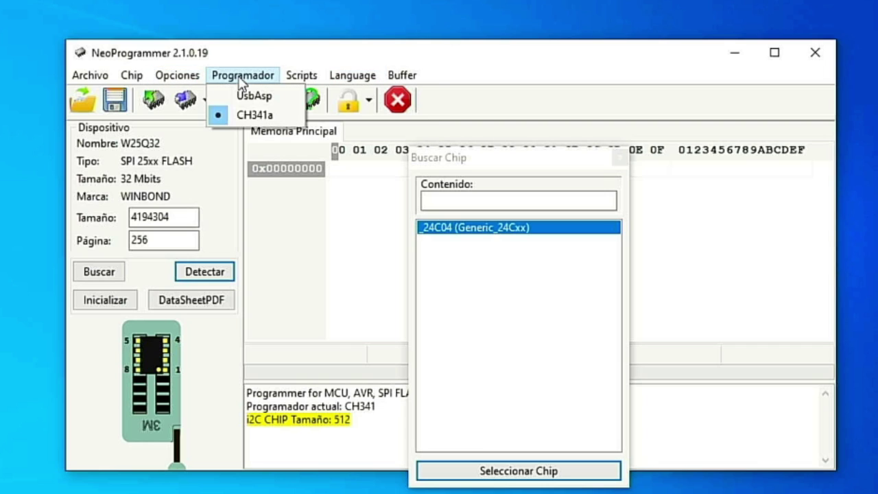
{"action": "left_click", "coordinate": [254, 96]}
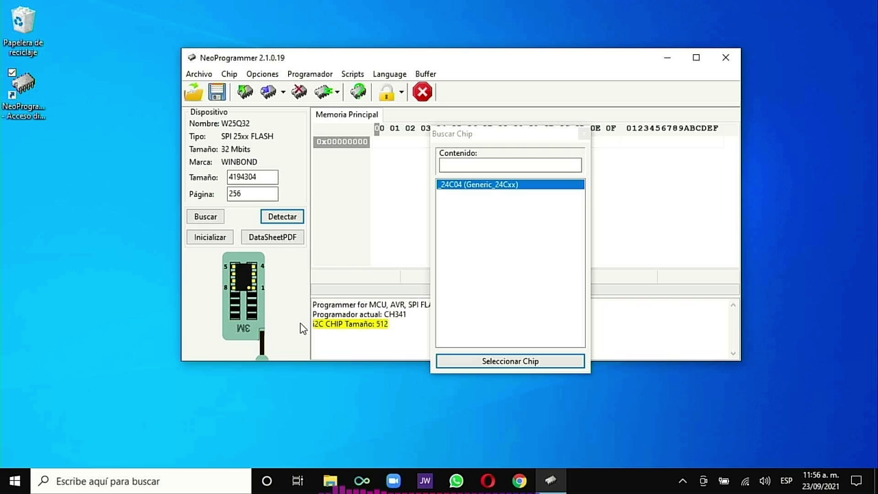
Select the _24C04 (Generic_24Cxx) entry as the chip to work with.
{"action": "left_click", "coordinate": [555, 363]}
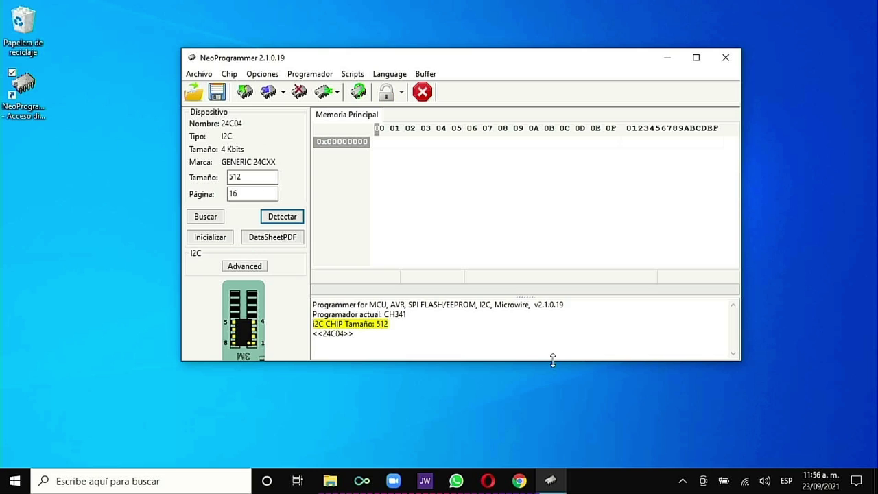